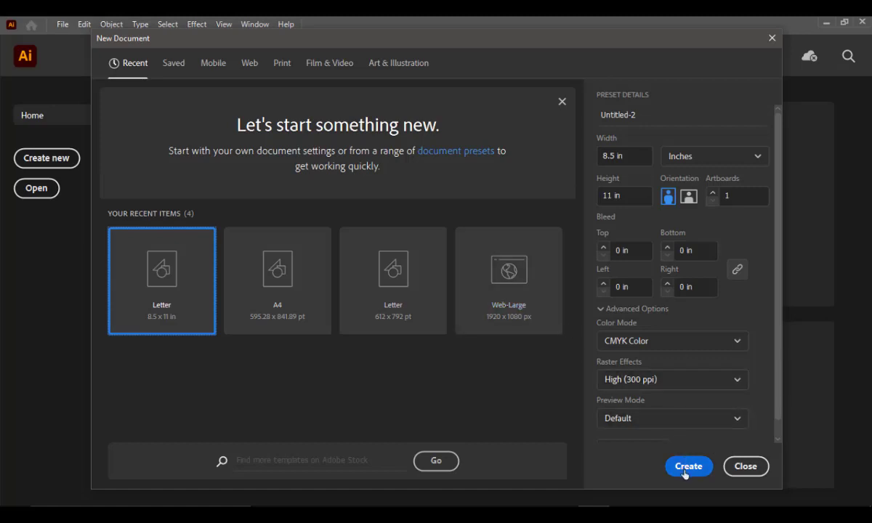
- Create a new Letter document, 8.5 x 11 in portrait, in CMYK color with 300 ppi raster effects
left_click(686, 467)
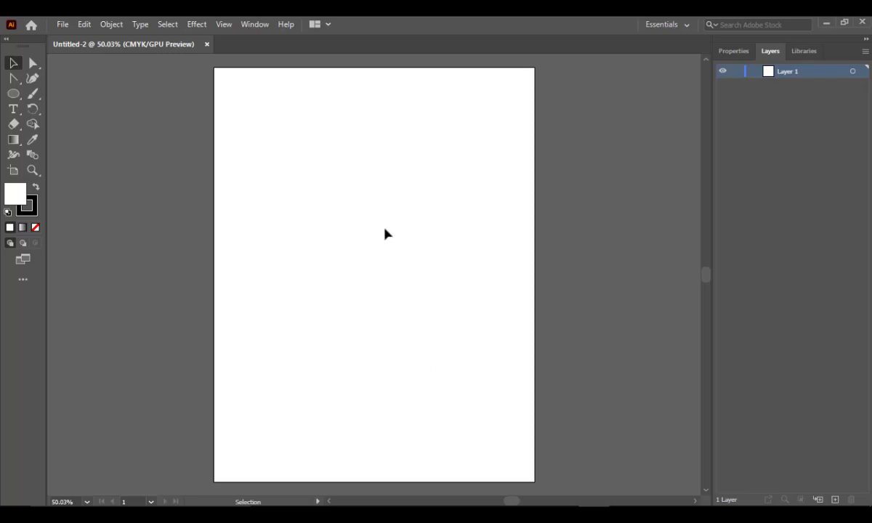
left_click(32, 64)
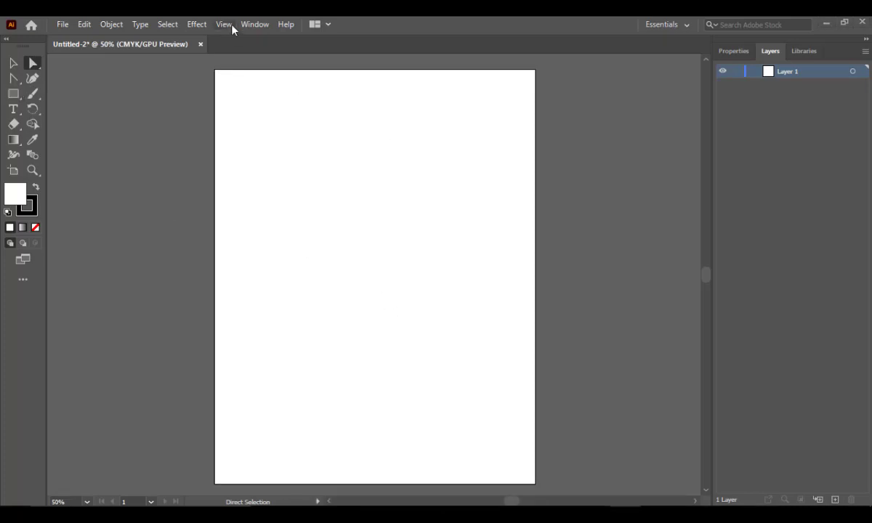
- Switch Smart Guides off and back on
left_click(231, 25)
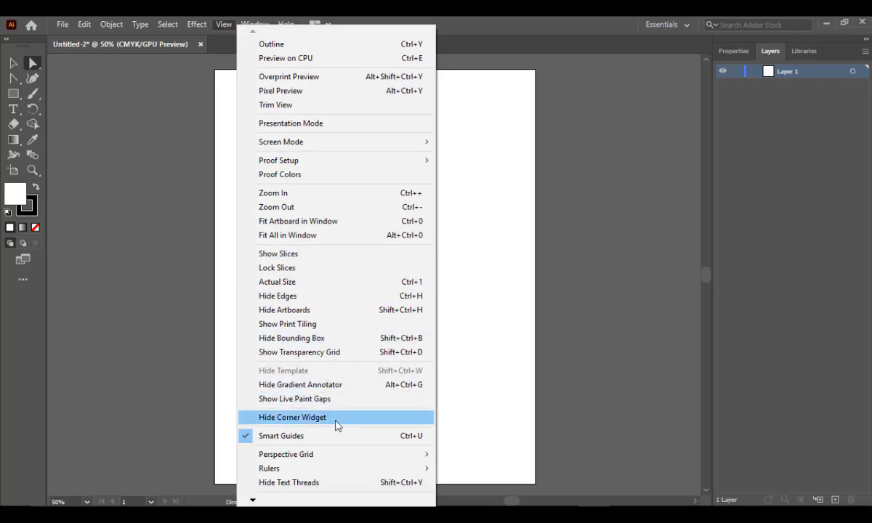
left_click(300, 435)
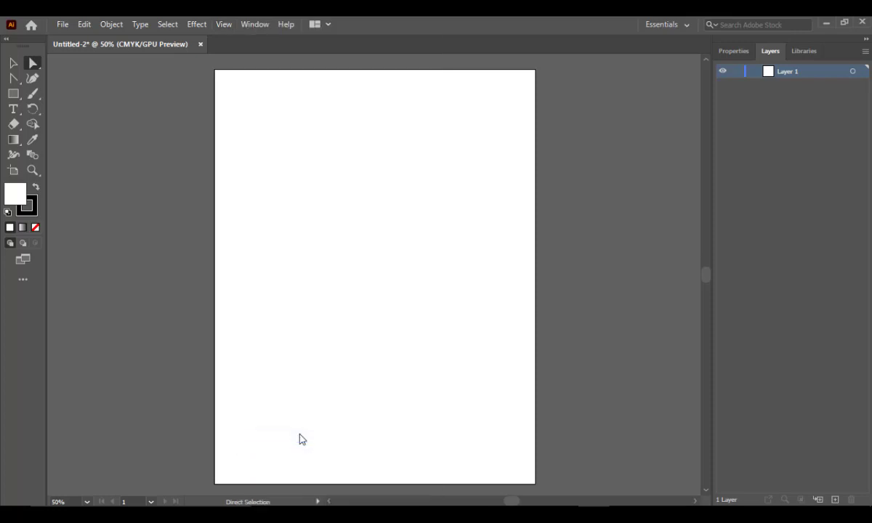
left_click(224, 24)
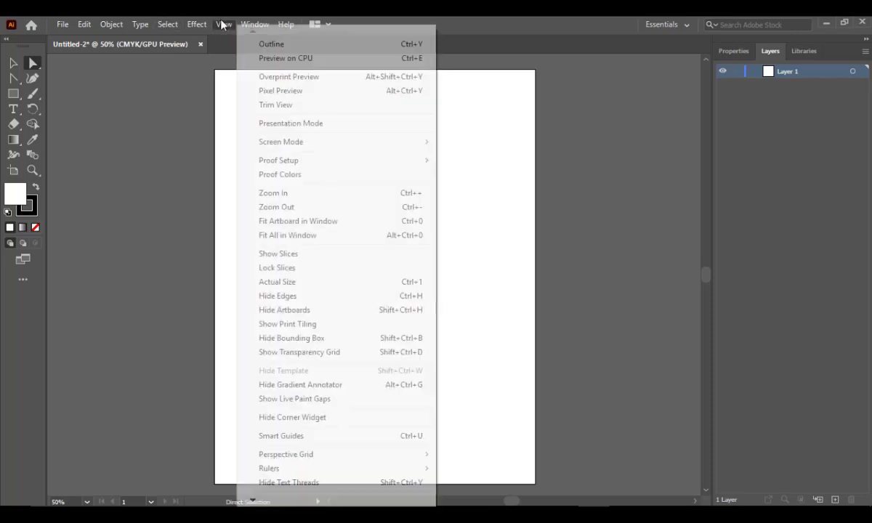
left_click(336, 437)
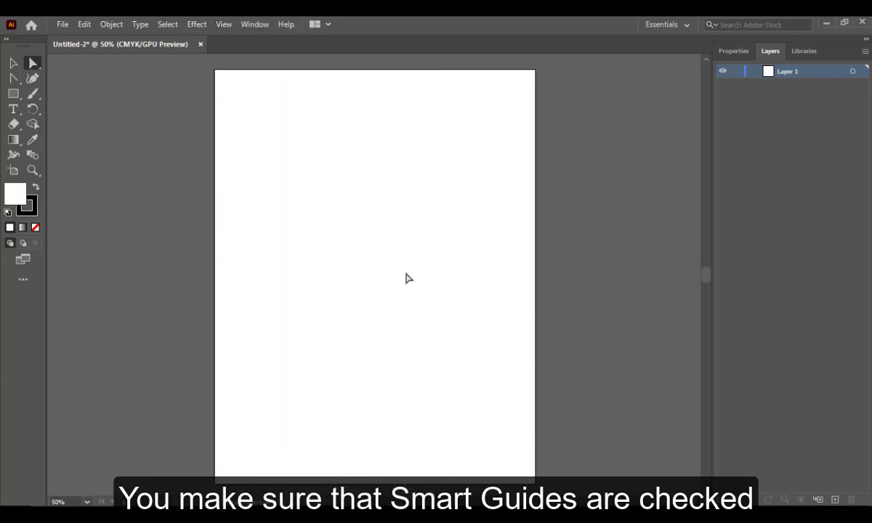
- Draw a square near the middle of the artboard, and select and deselect it as a whole with the Selection tool
left_click_drag(281, 207, 409, 334)
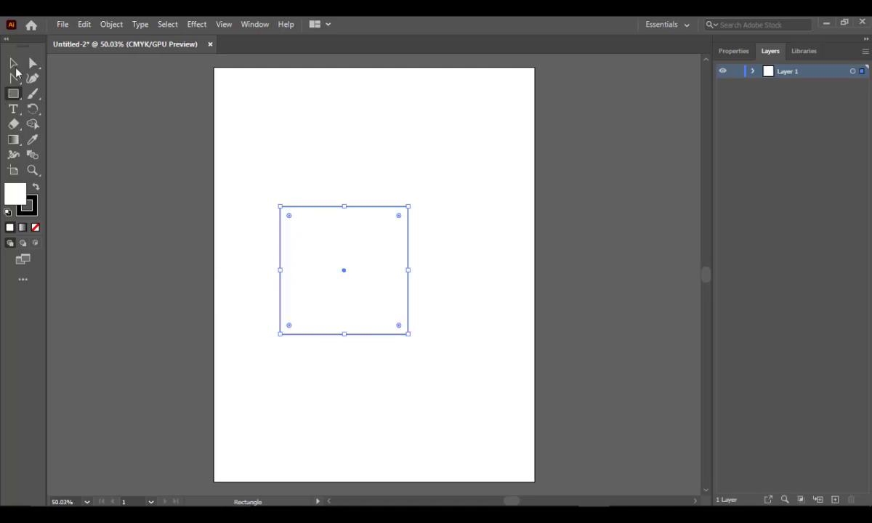
left_click(14, 64)
left_click(432, 168)
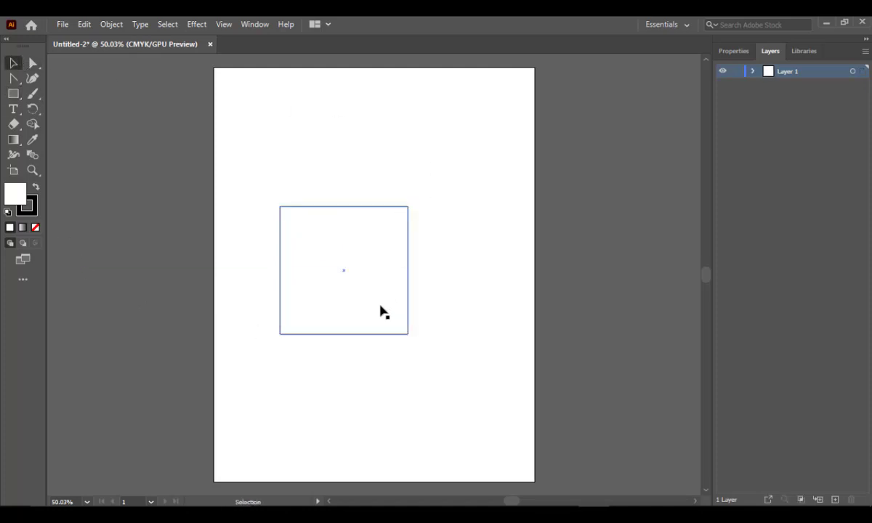
left_click(368, 283)
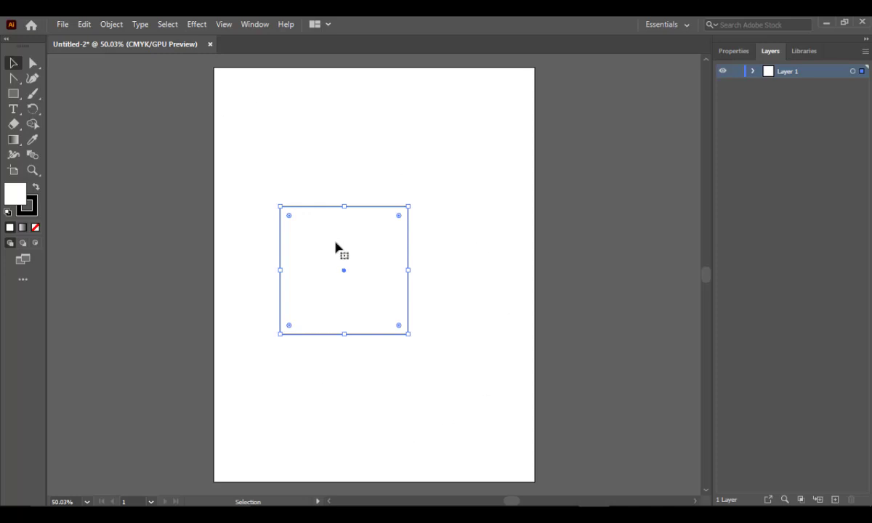
left_click(344, 172)
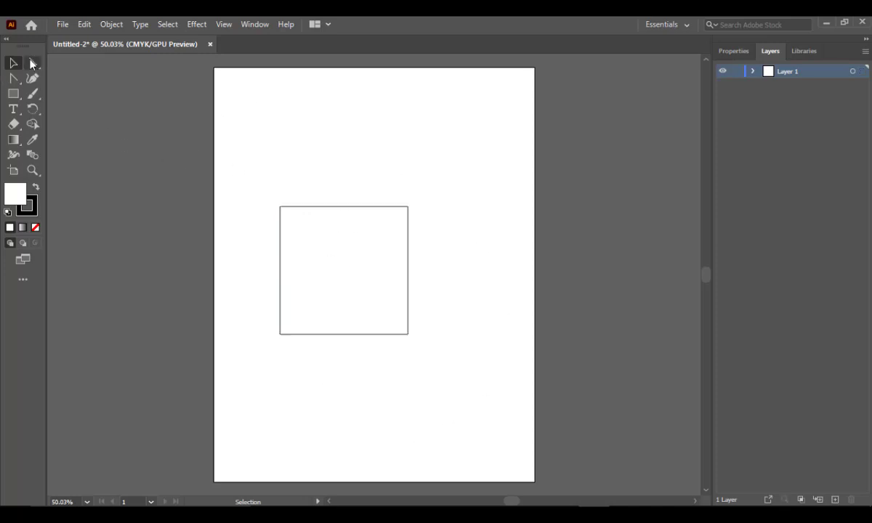
- Move only the square's top-right anchor point to about X 5.49 in, Y 3.09 in with Direct Selection, and undo the move
left_click(32, 64)
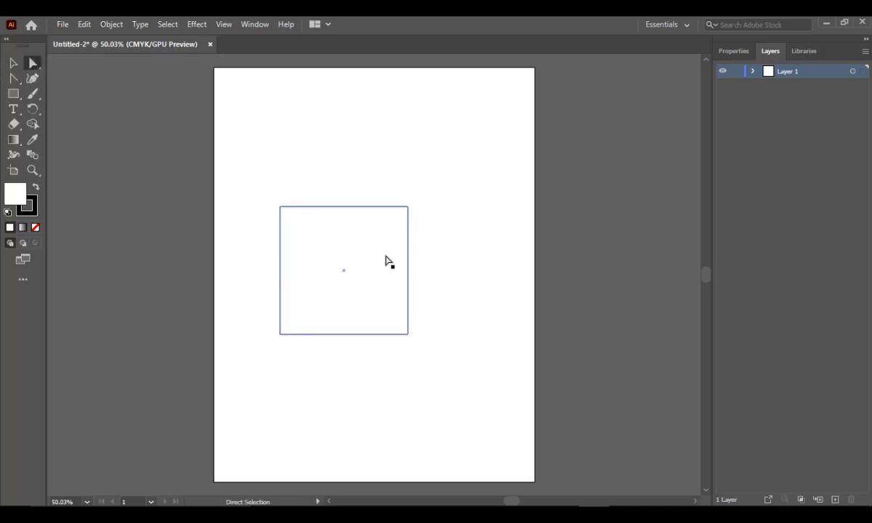
left_click(362, 270)
left_click(376, 181)
left_click_drag(401, 198, 418, 217)
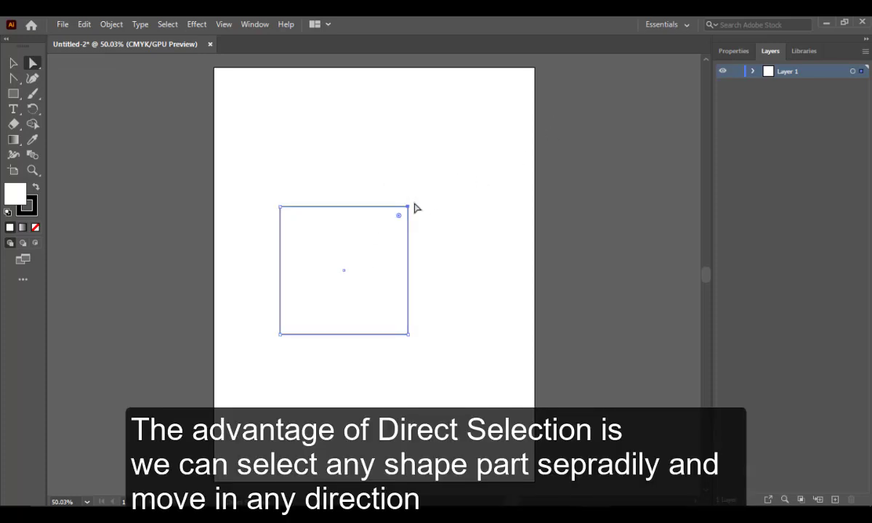
left_click(409, 208)
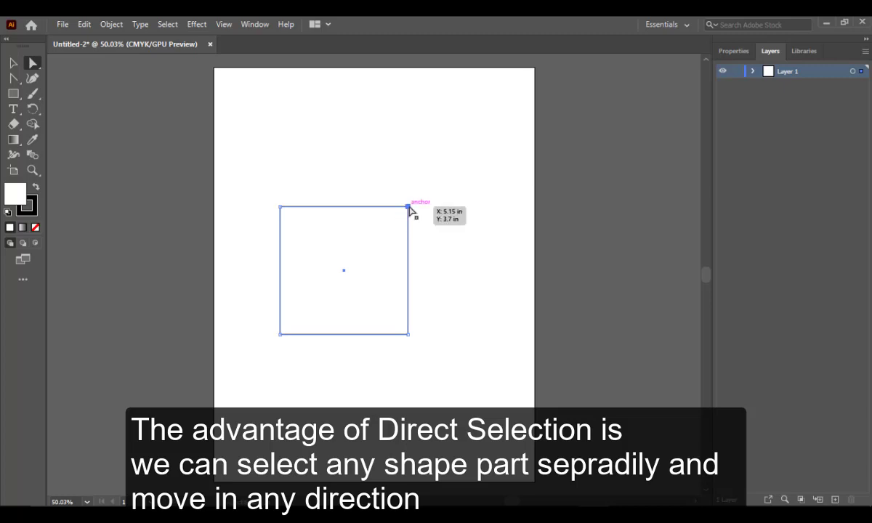
left_click_drag(409, 208, 420, 187)
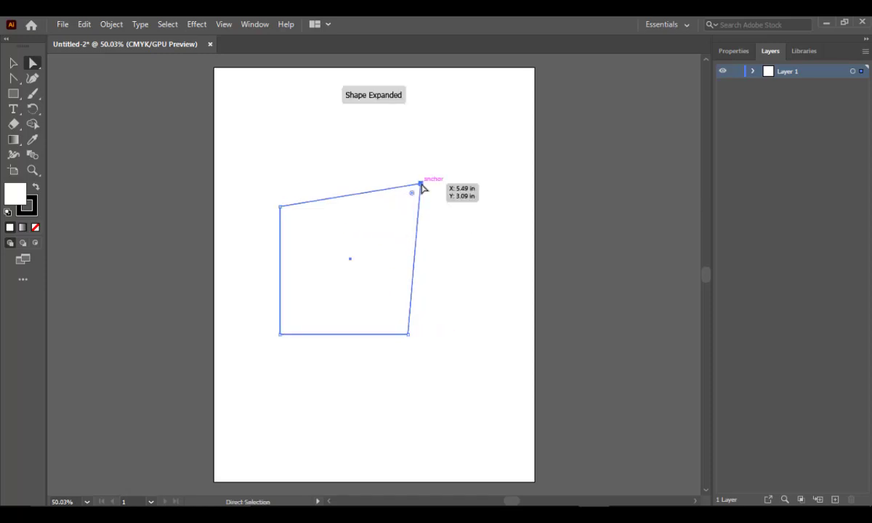
key("ctrl+z")
left_click(428, 273)
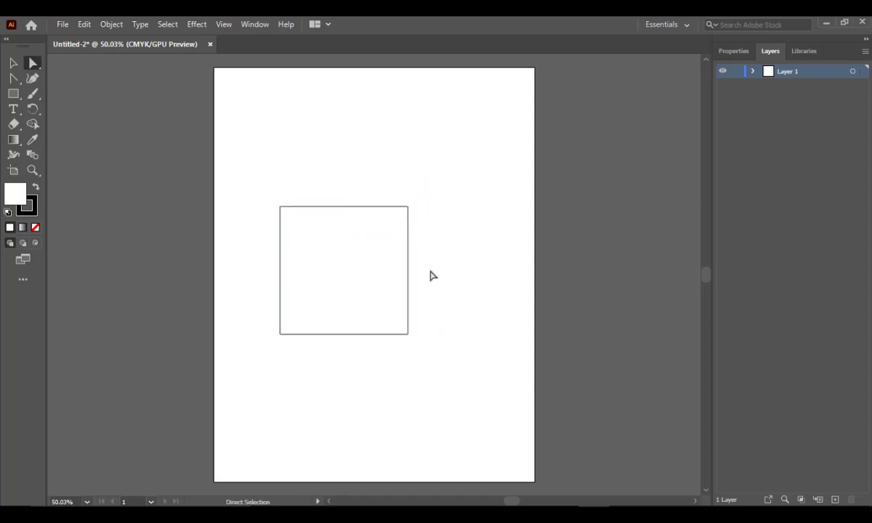
- Round the square's top-left corner slightly and its top-right corner with a clearly larger radius
left_click(337, 274)
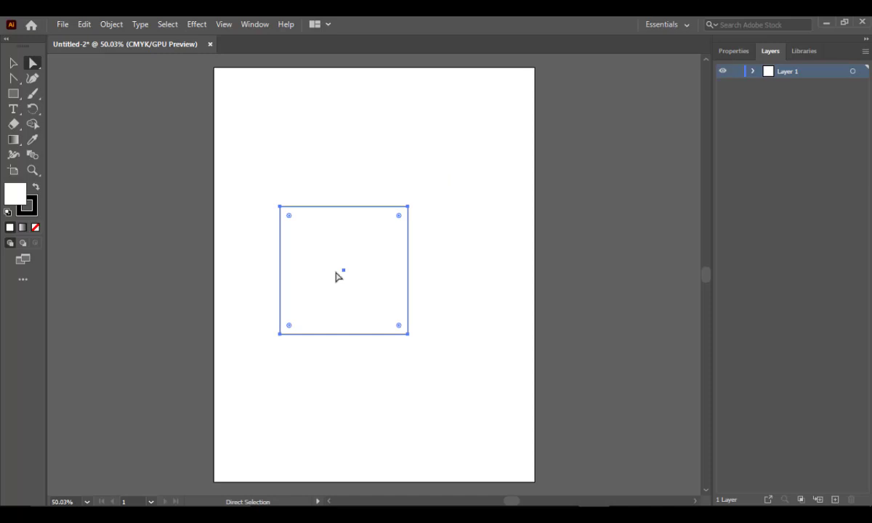
left_click(282, 207)
left_click(282, 210)
left_click_drag(288, 216, 298, 224)
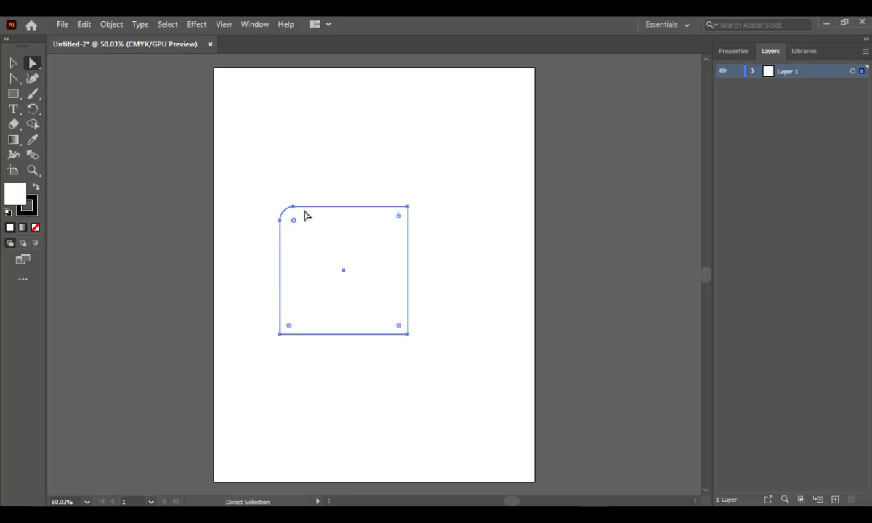
left_click(358, 189)
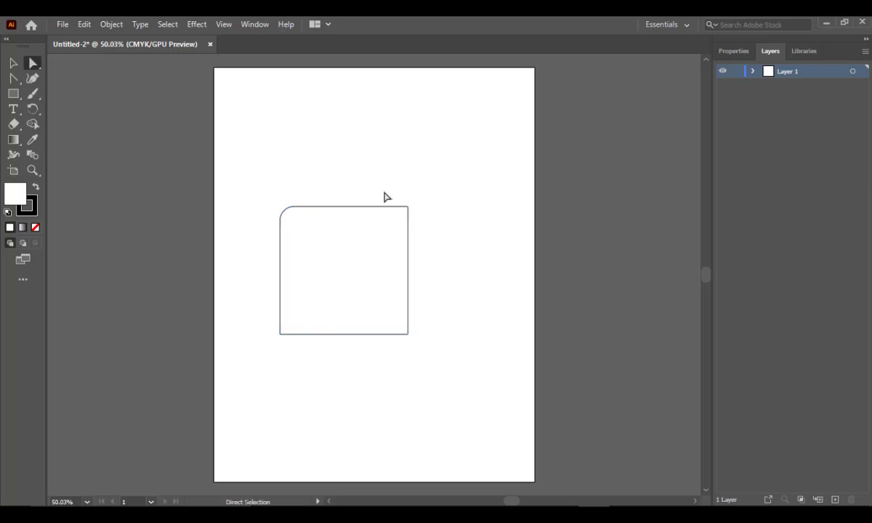
left_click_drag(383, 189, 377, 264)
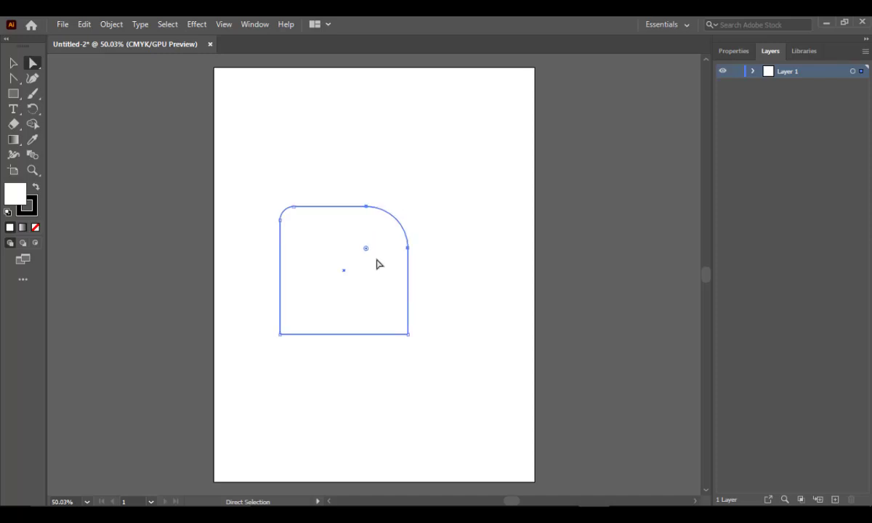
left_click(434, 188)
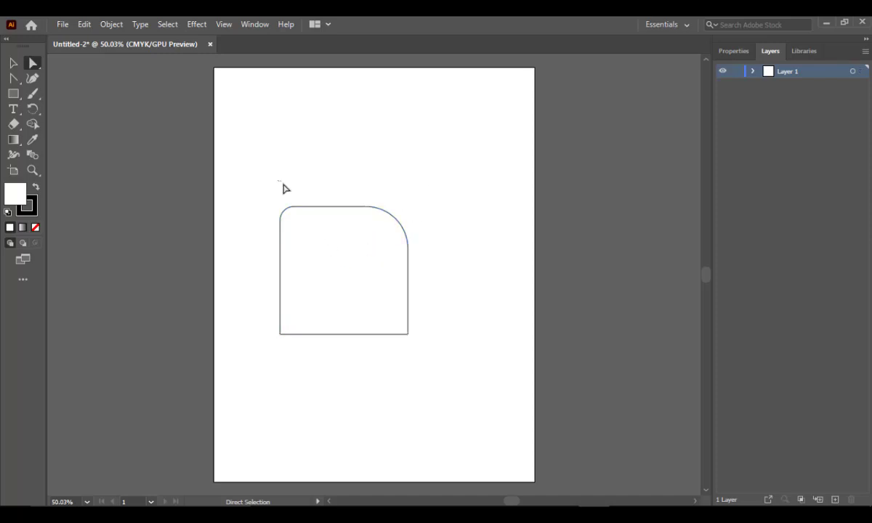
- Try rounding all corners of the shape together, and undo all of the corner rounding
left_click_drag(279, 182, 413, 379)
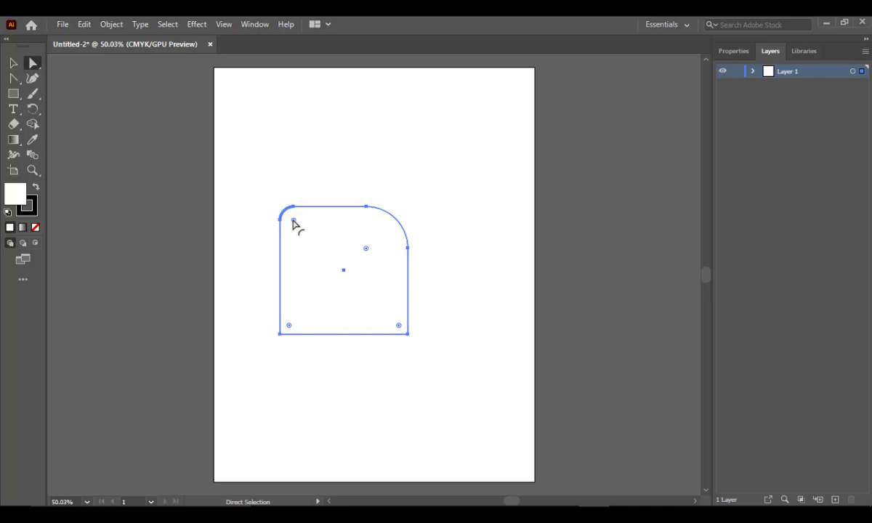
left_click_drag(293, 221, 334, 291)
key("ctrl+z")
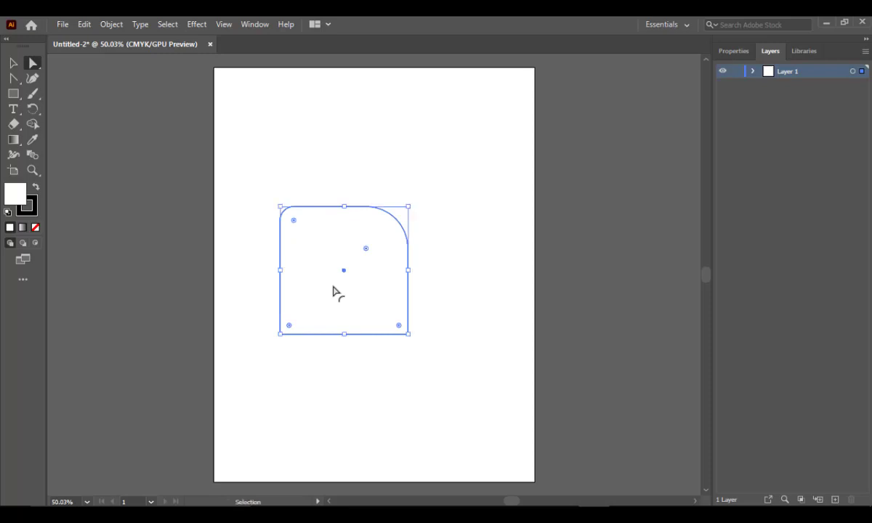
key("ctrl+z")
key("ctrl+z")
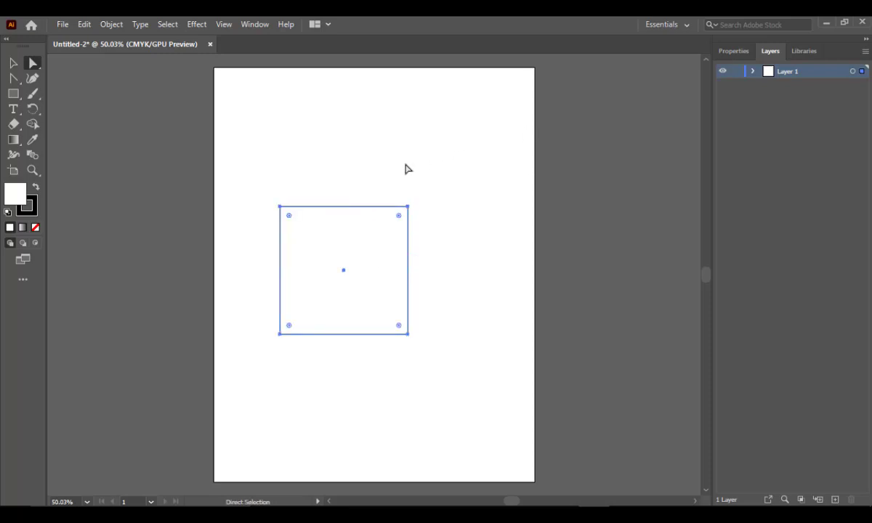
- Delete the square from the artboard
left_click(407, 168)
left_click(356, 283)
left_click_drag(391, 193, 435, 252)
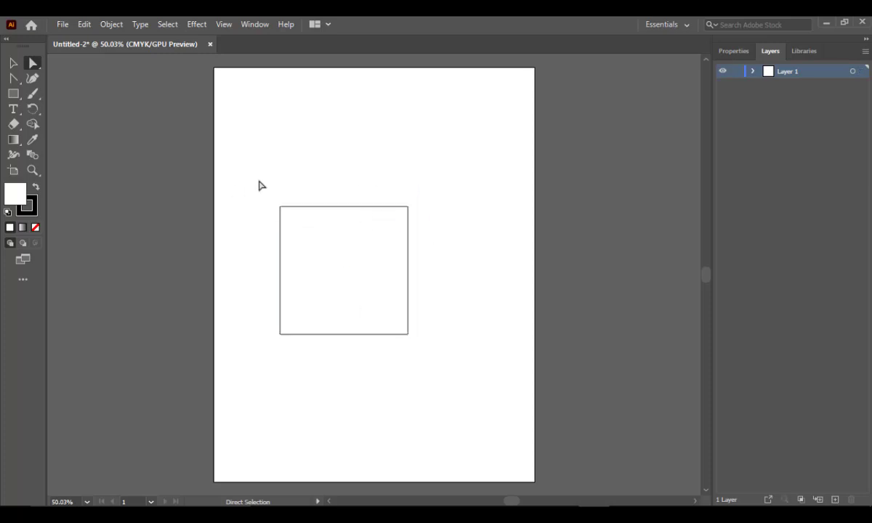
left_click_drag(266, 190, 308, 248)
key("Delete")
- Draw a tall, unfilled-looking white ellipse with a black outline near the middle of the artboard, and deselect it
key("l")
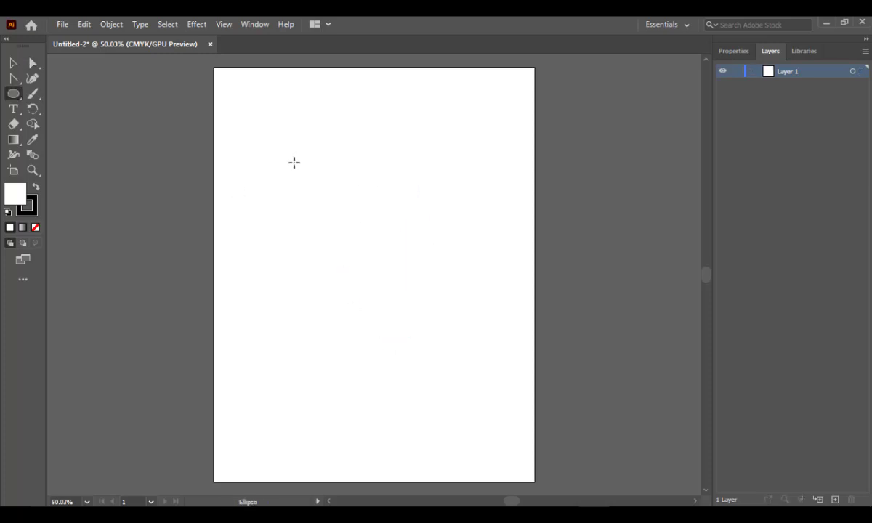
left_click_drag(293, 161, 442, 407)
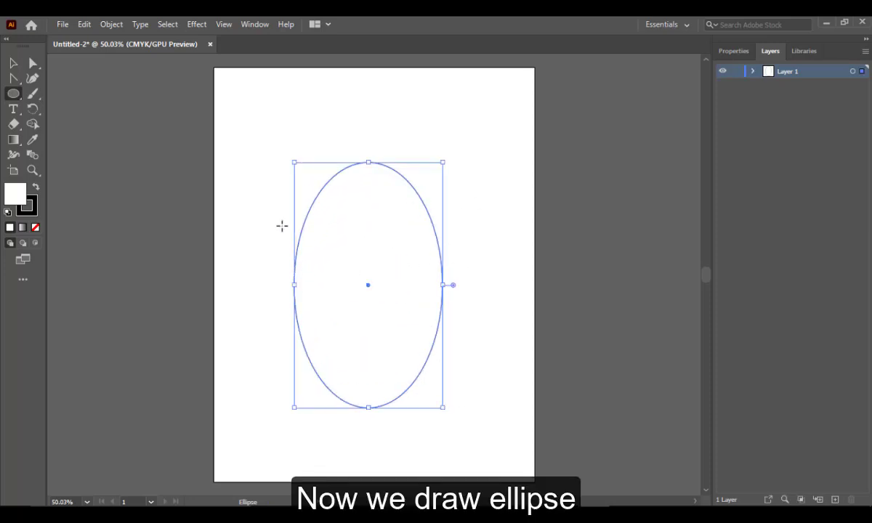
left_click(13, 64)
left_click(477, 156)
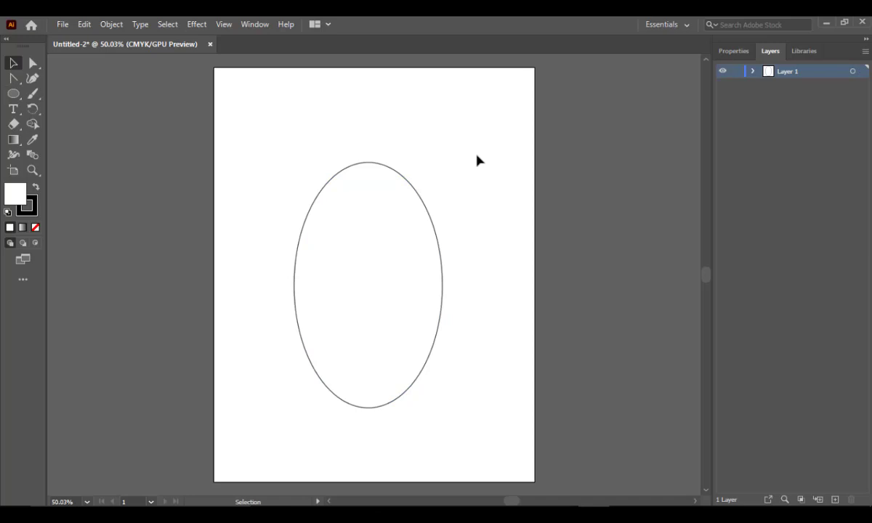
- Move the whole ellipse up and to the left on the artboard with the Selection tool, and deselect it
left_click(404, 282)
key("ctrl+shift+b")
left_click_drag(398, 292, 379, 267)
left_click(381, 260)
left_click(476, 181)
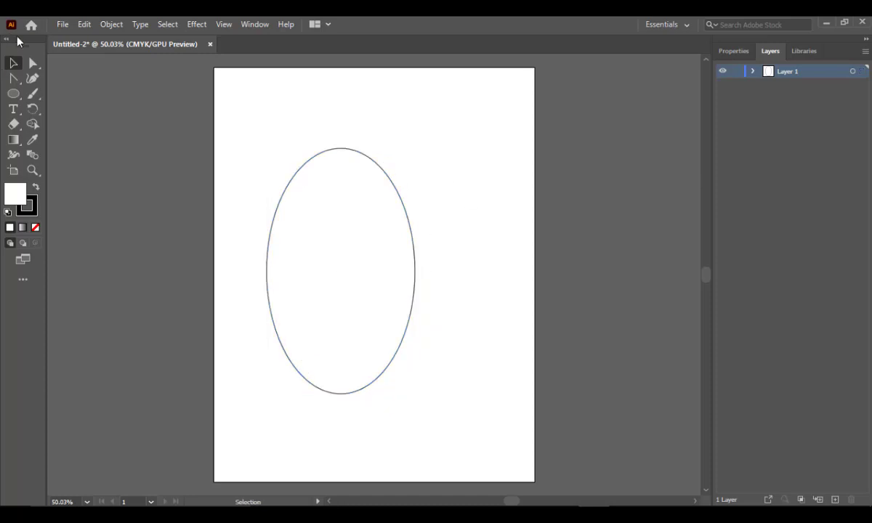
- Select the ellipse with Direct Selection and isolate its right anchor point to inspect the direction handles
left_click(32, 63)
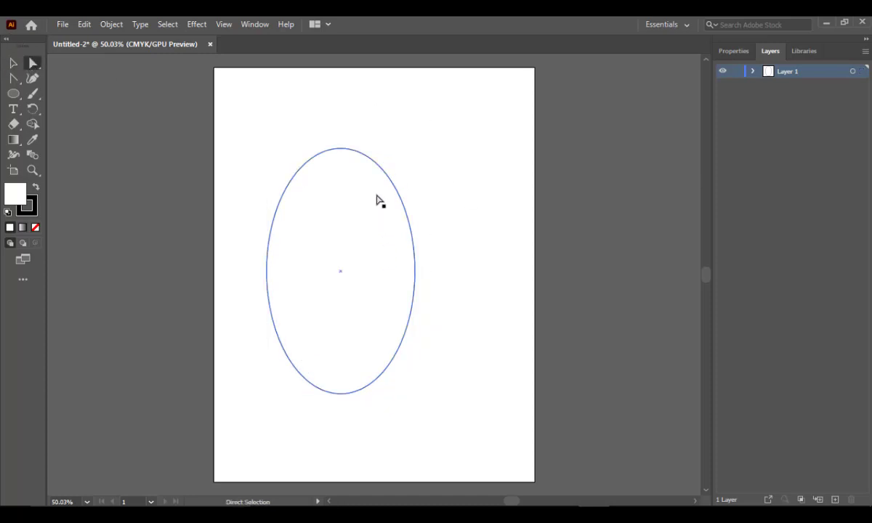
left_click(365, 231)
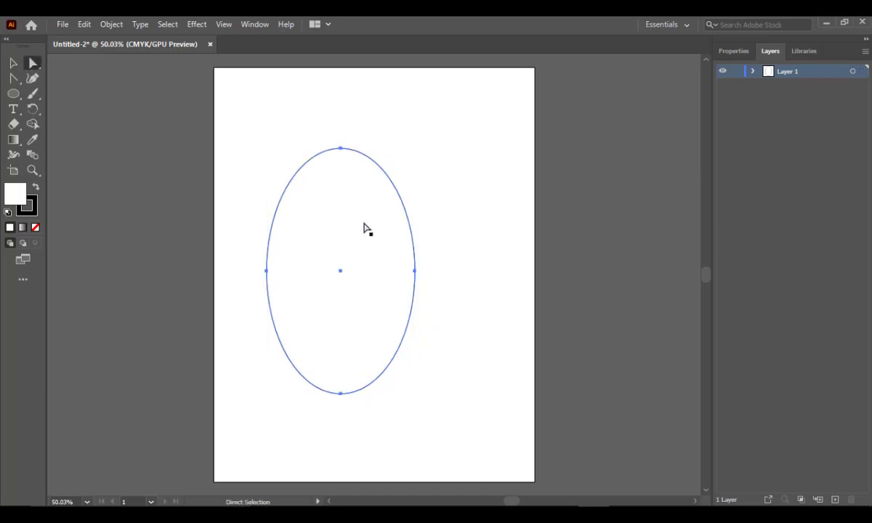
left_click(428, 263)
left_click_drag(443, 244, 400, 309)
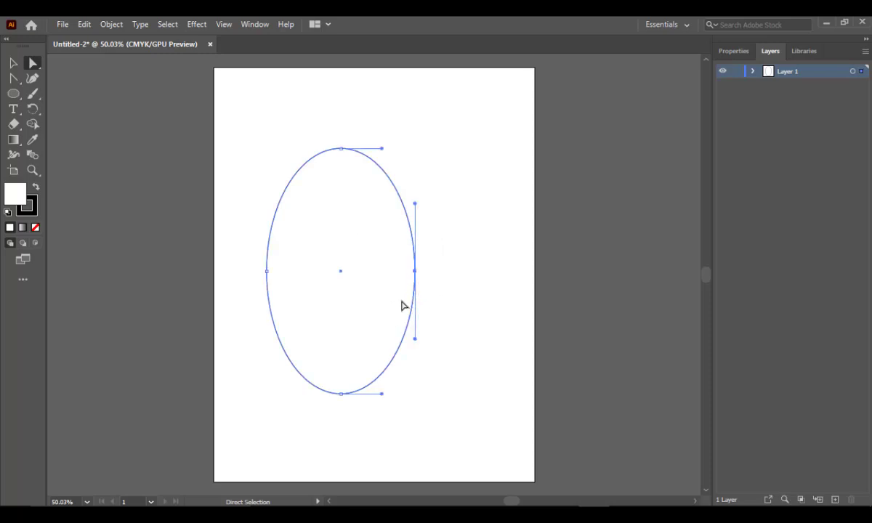
left_click(404, 331)
left_click(422, 276)
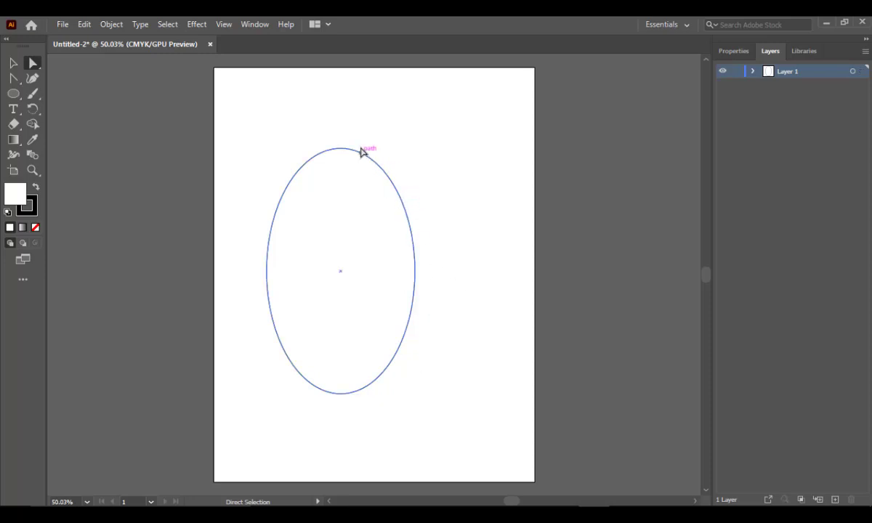
- Pull the upper direction handle of the ellipse's right anchor point outward to reshape that side, and select the whole path
left_click_drag(449, 244, 418, 301)
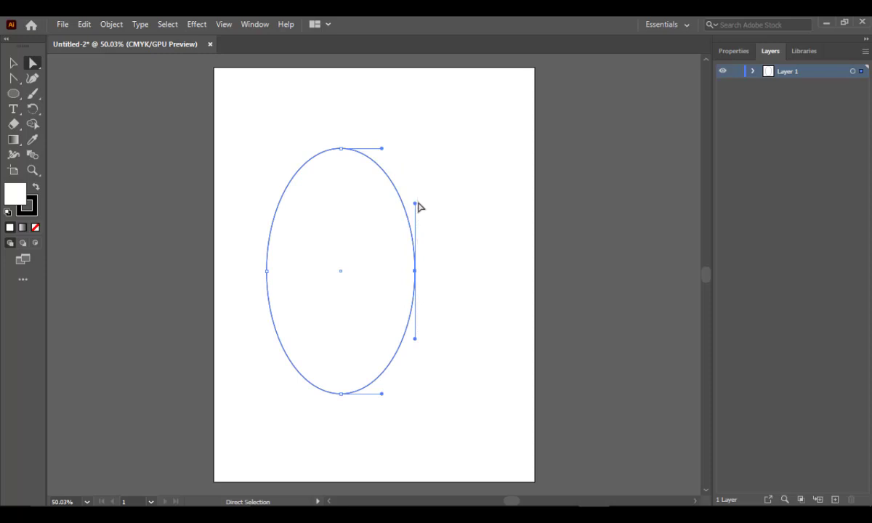
left_click_drag(414, 203, 429, 205)
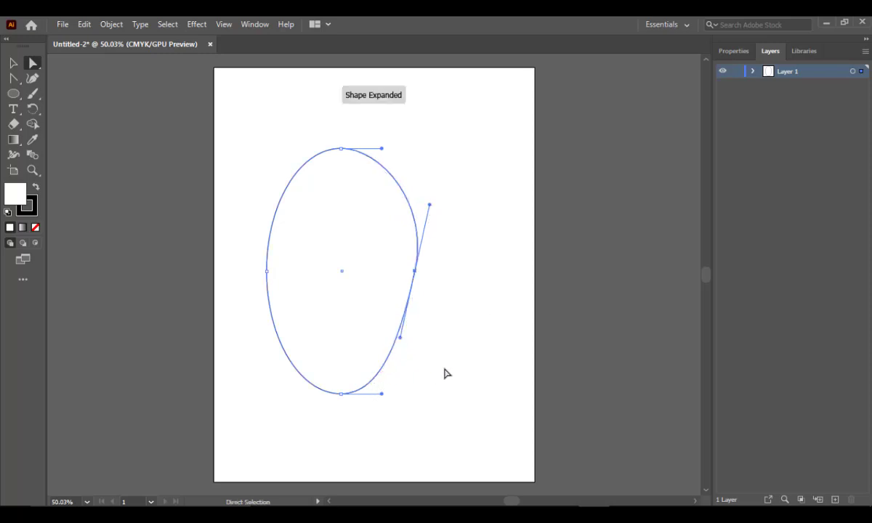
left_click(347, 343)
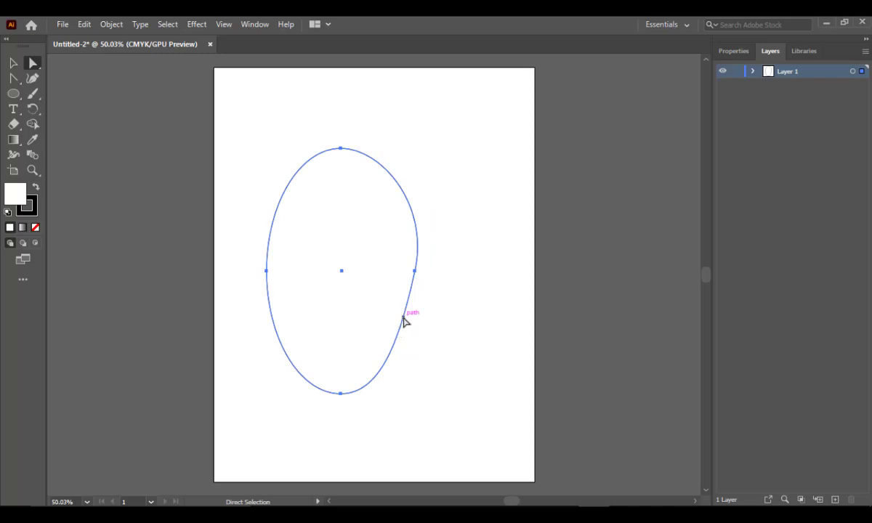
- Pull the lower direction handle of the large shape's right anchor inward, tilt the left anchor's handles slightly, and deselect the path
left_click(414, 271)
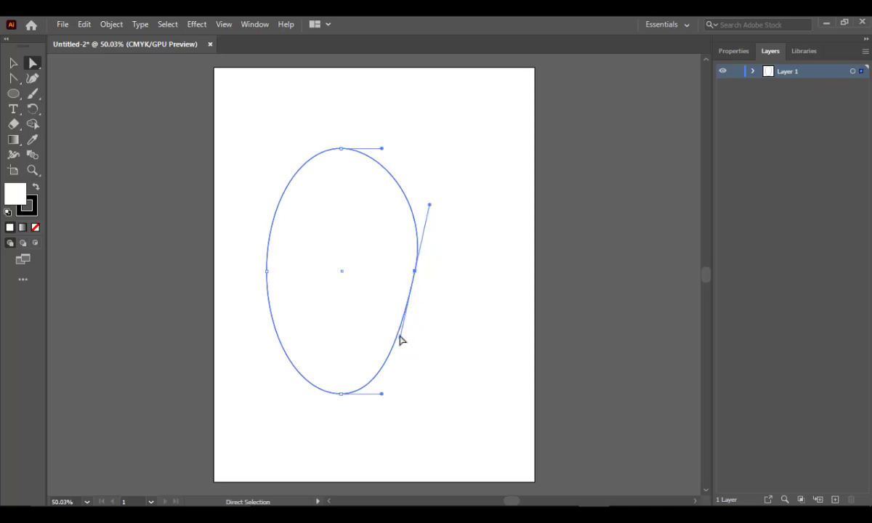
left_click_drag(401, 340, 393, 333)
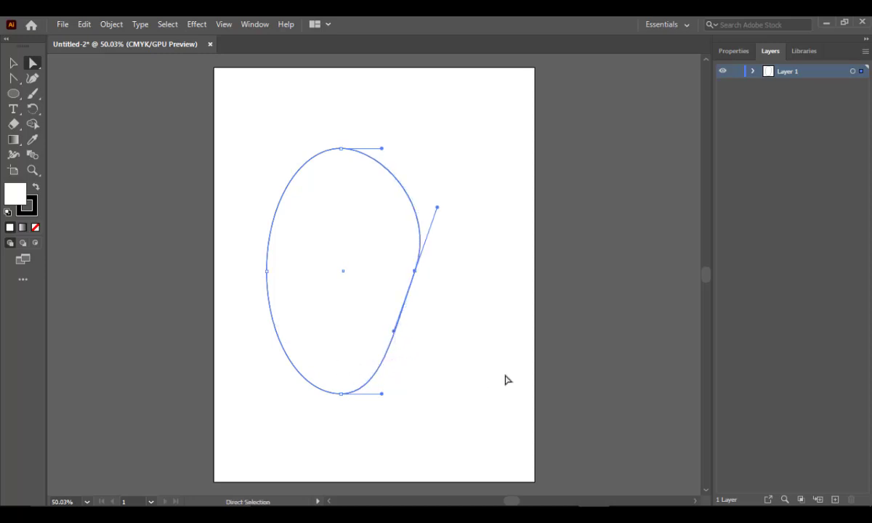
left_click_drag(248, 250, 263, 336)
left_click(422, 361)
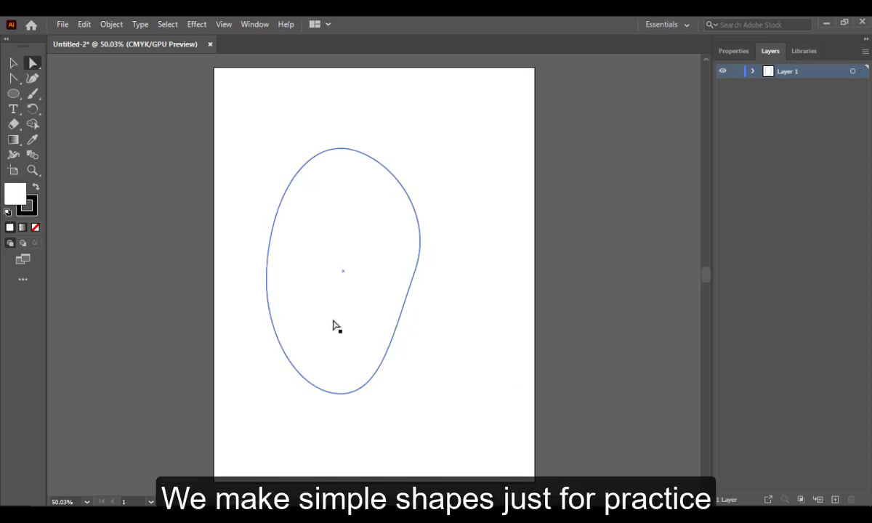
- Pull the right anchor's lower direction handle further inward to deepen the curve on that side, and deselect the path
left_click(407, 298)
left_click(392, 332)
left_click_drag(392, 332, 389, 331)
left_click(464, 342)
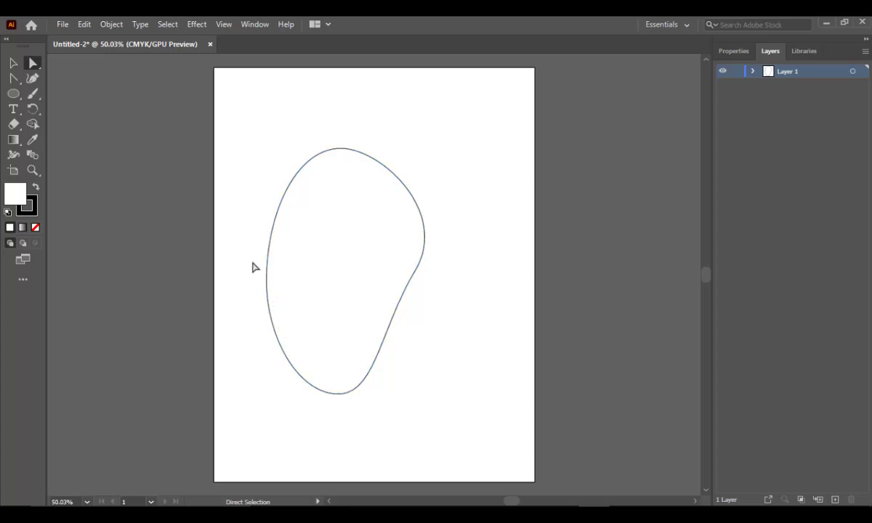
- Straighten the left anchor point's direction handles to vertical by adjusting the lower handle, and deselect the path
left_click_drag(255, 267, 286, 304)
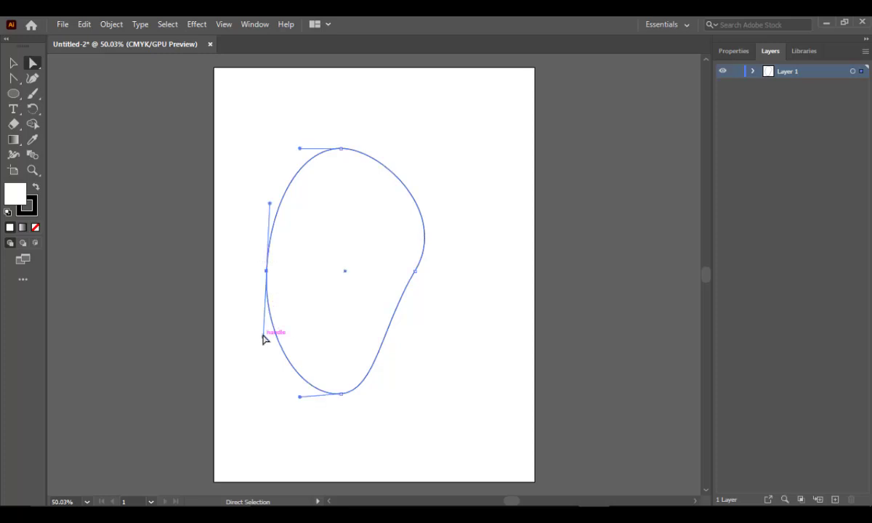
left_click_drag(264, 340, 266, 338)
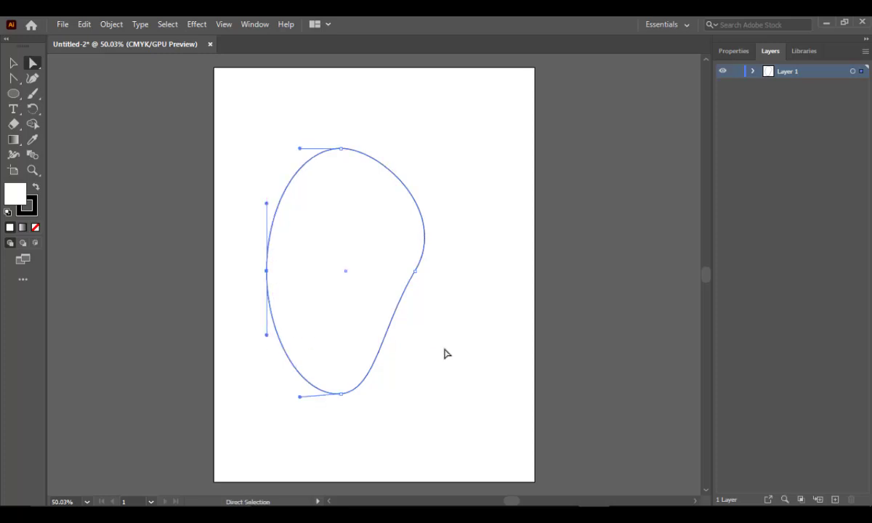
left_click(447, 354)
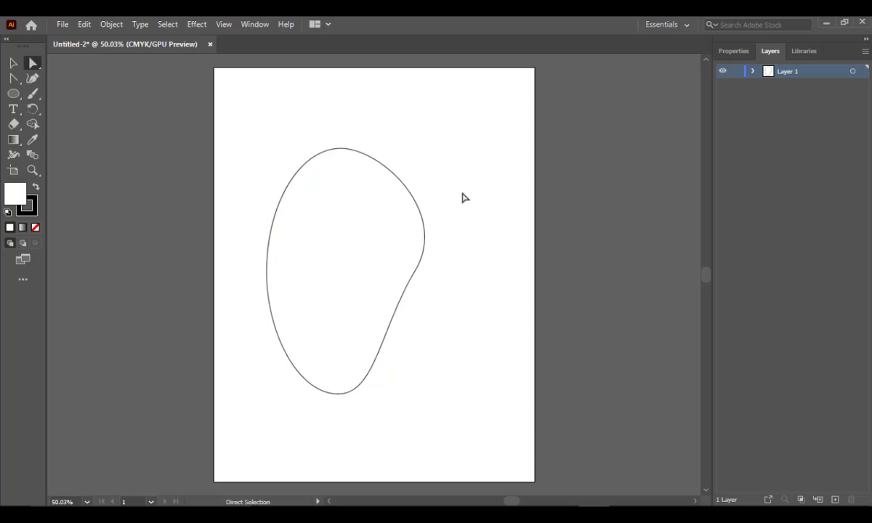
- Draw a small tall ellipse above and right of the large shape, and undo the stray tiny ellipse below it
left_click(12, 93)
left_click_drag(434, 109, 493, 231)
left_click_drag(491, 233, 488, 243)
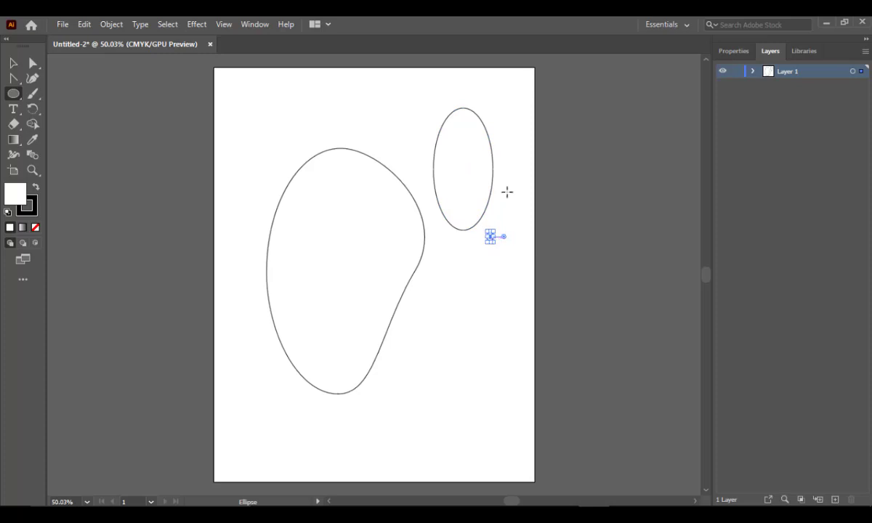
key("ctrl+z")
- Narrow the small ellipse by moving its left edge slightly inward with the Selection tool, and deselect it
key("v")
left_click_drag(434, 169, 440, 169)
left_click(472, 255)
left_click(487, 195)
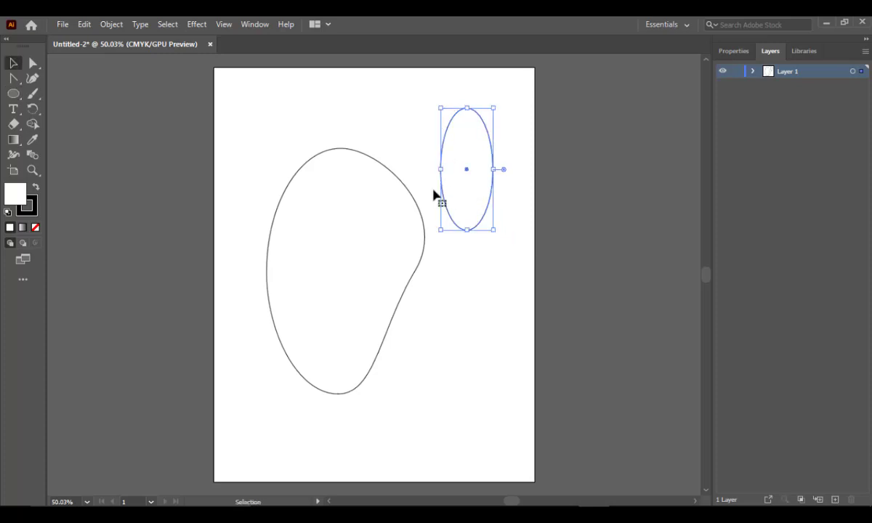
left_click(473, 274)
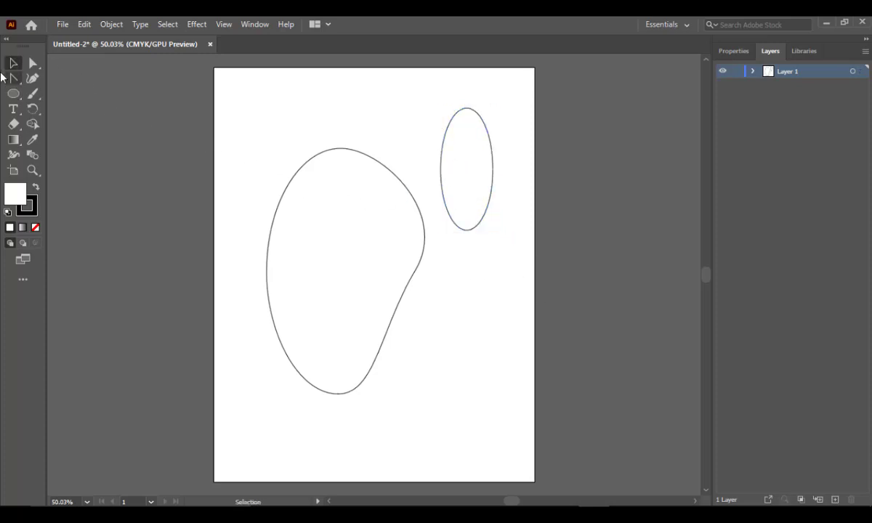
- Convert the small ellipse's bottom and top anchor points into sharp corners with the Anchor Point Tool to form a leaf
left_click(33, 64)
right_click(19, 83)
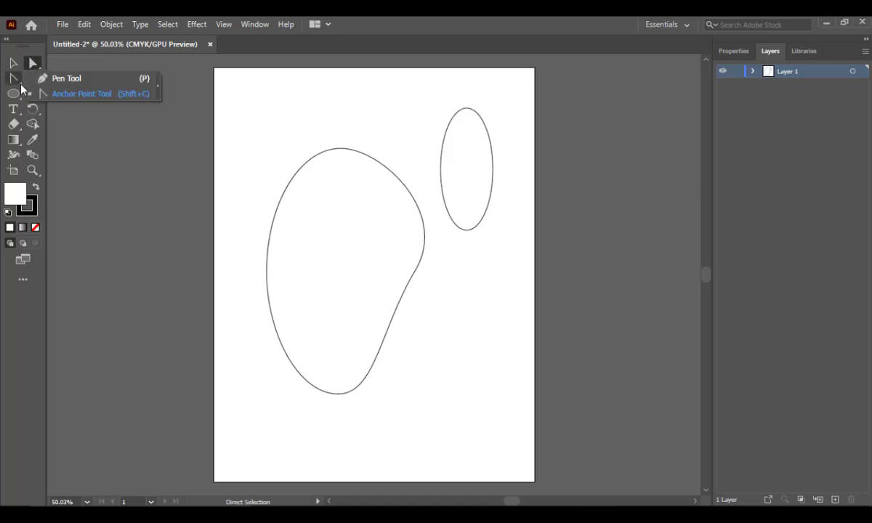
left_click(79, 94)
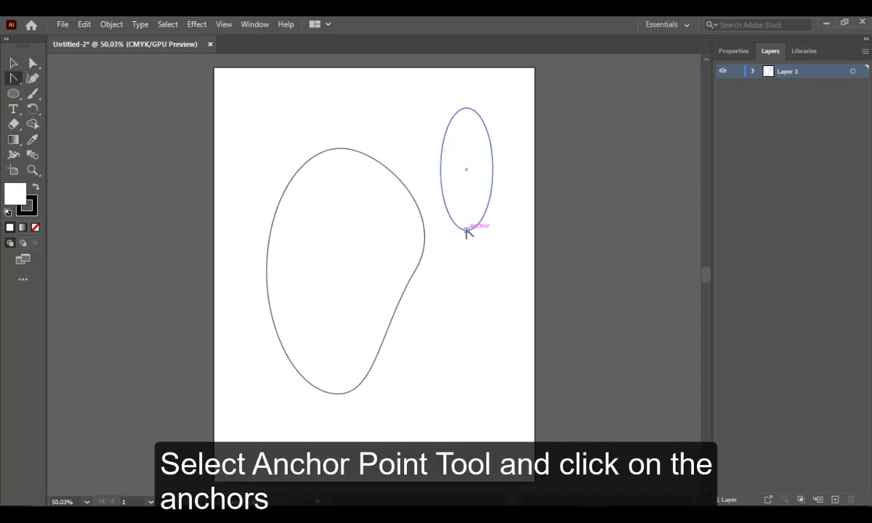
left_click(466, 230)
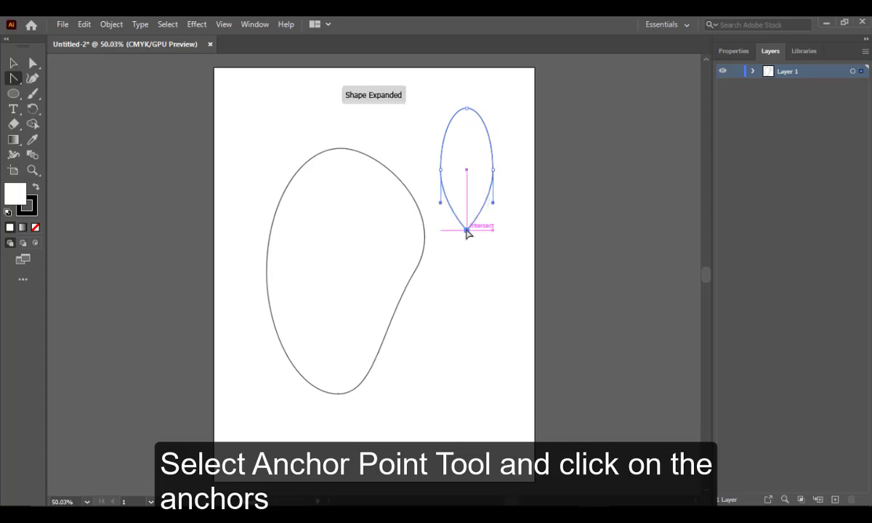
left_click(467, 108)
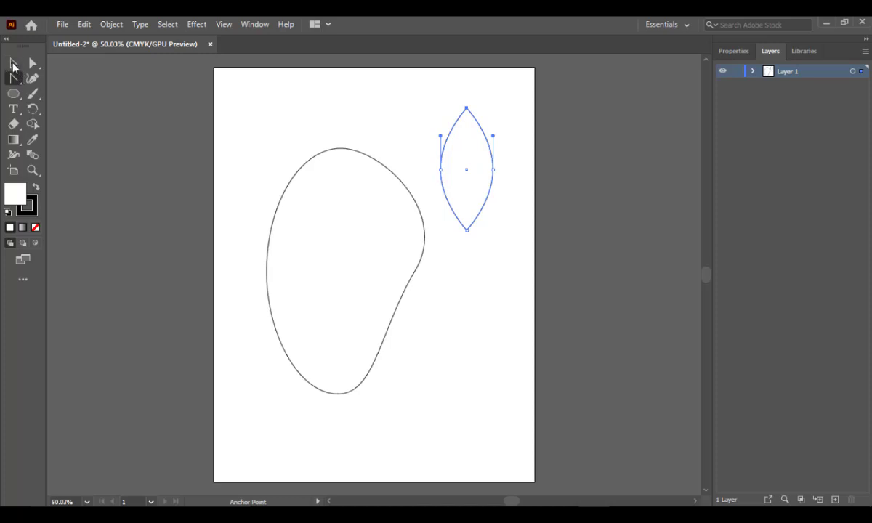
- Narrow the leaf shape slightly from its right edge and rotate it counterclockwise by about 17°
left_click(14, 63)
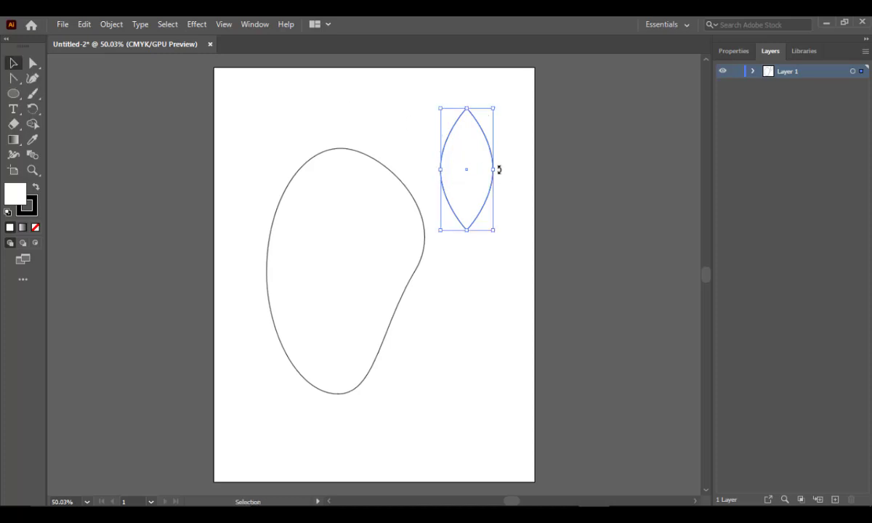
left_click_drag(494, 173, 487, 171)
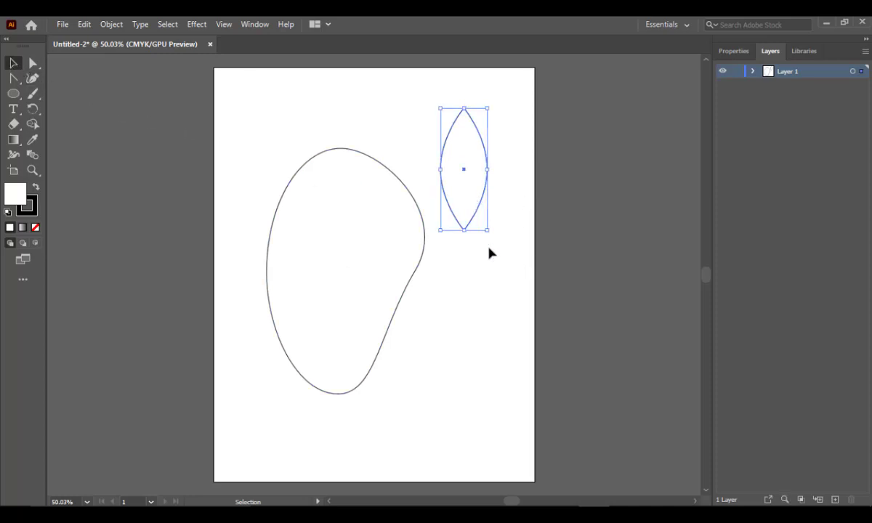
left_click_drag(491, 236, 510, 227)
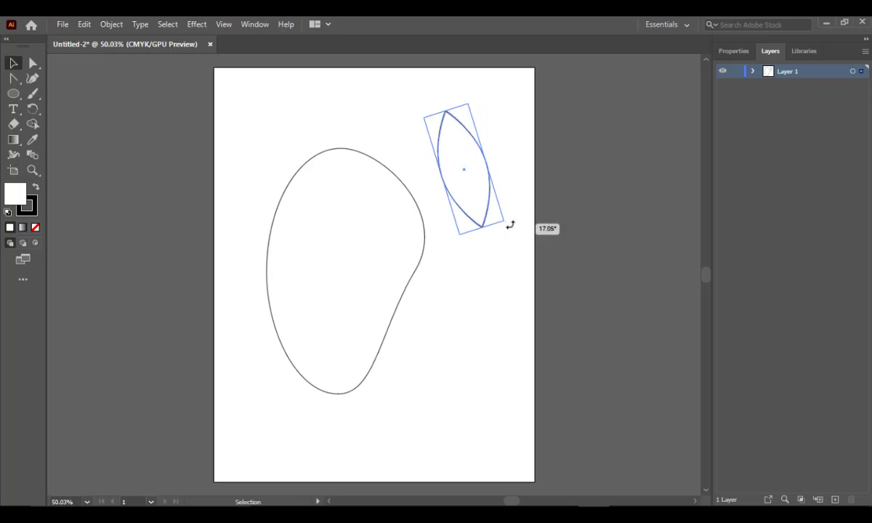
double_click(451, 211)
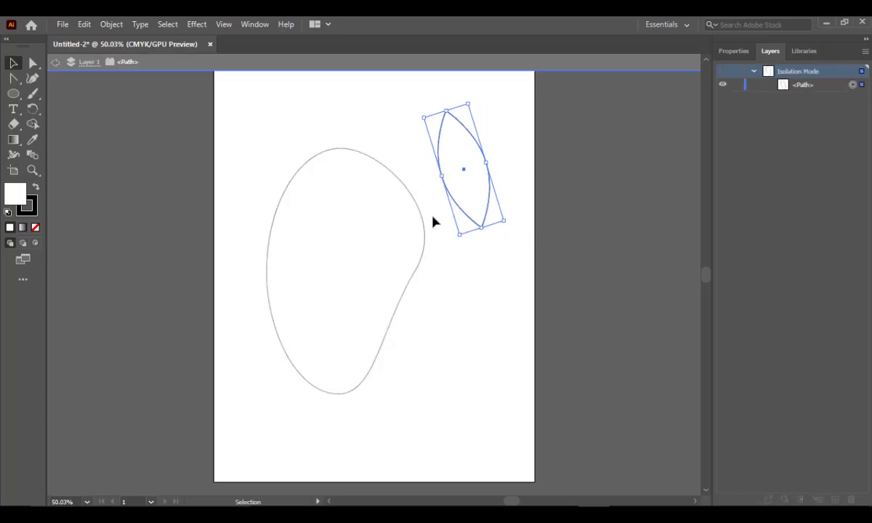
left_click(502, 276)
key("Escape")
- Move the rotated leaf onto the upper part of the large shape so its tip crosses the top outline, and deselect it
left_click(476, 190)
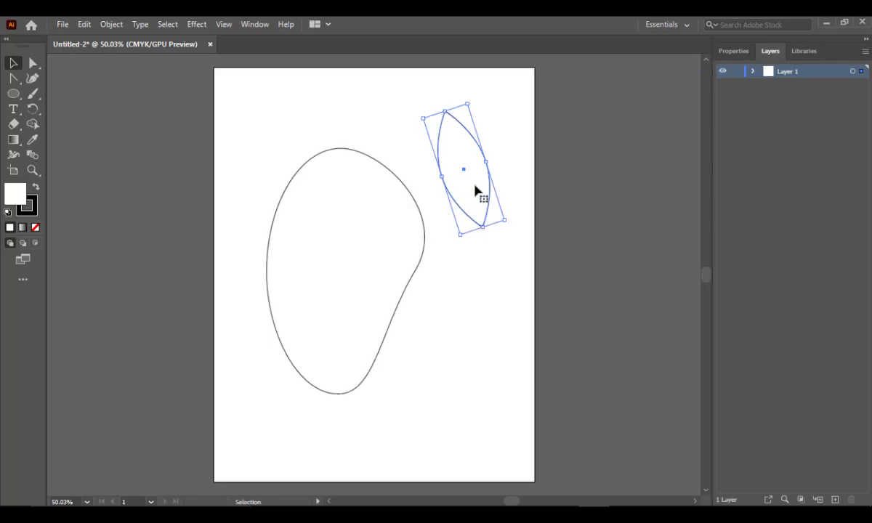
left_click_drag(471, 189, 380, 218)
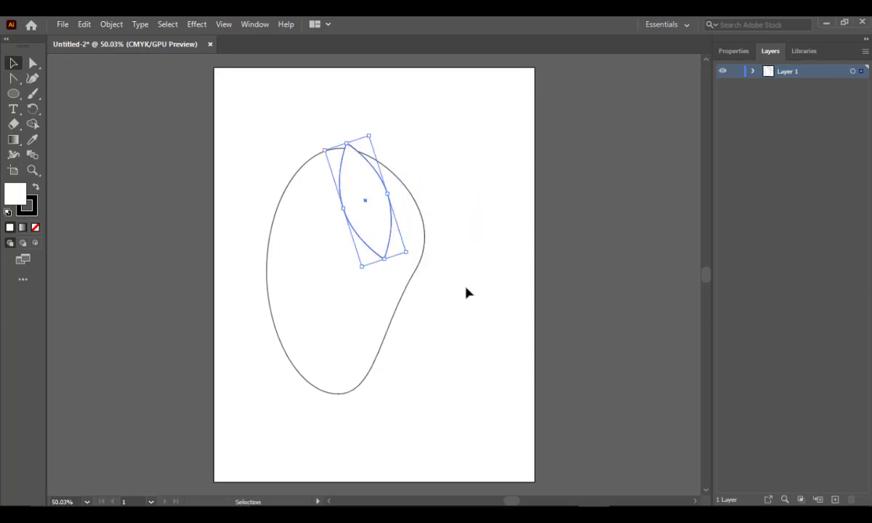
left_click(472, 265)
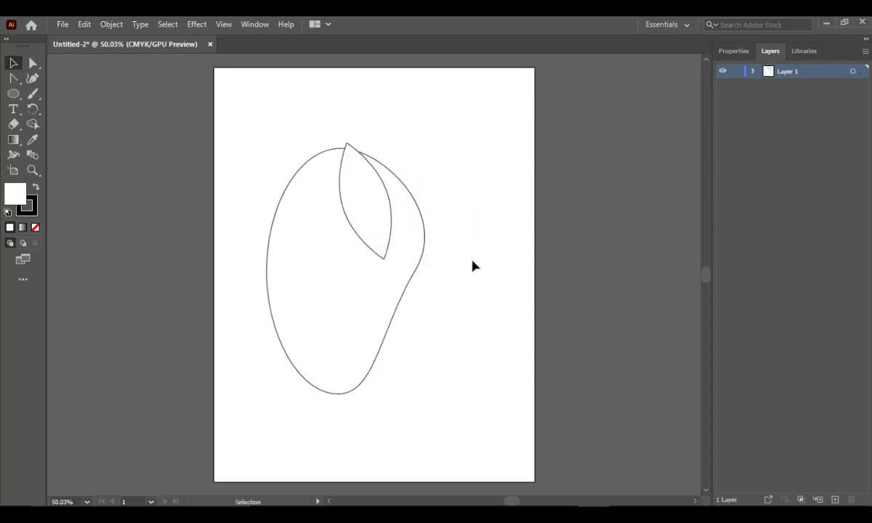
- Delete the large reshaped ellipse and the leaf shape to clear the artboard
left_click(377, 257)
left_click(376, 314)
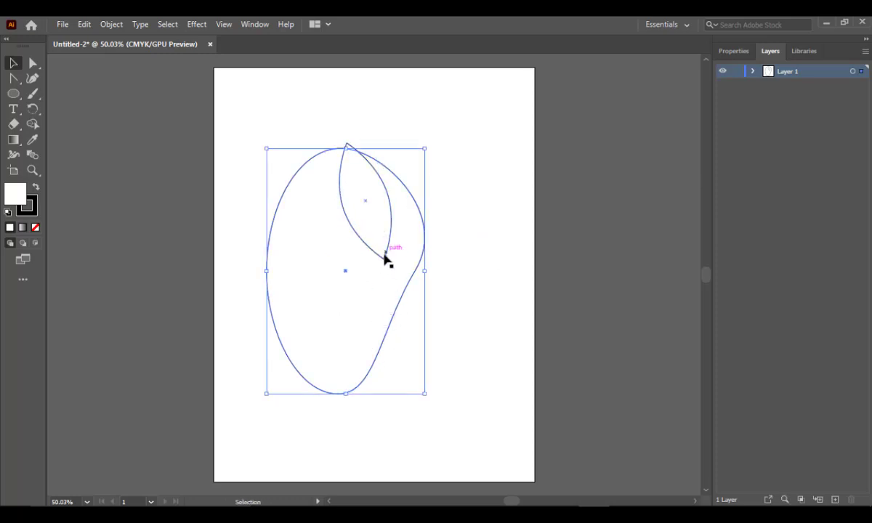
key("Delete")
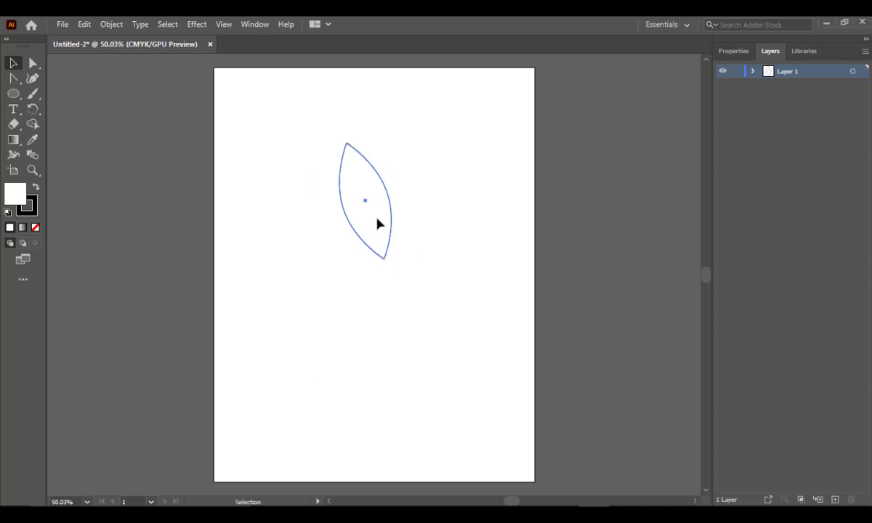
key("Delete")
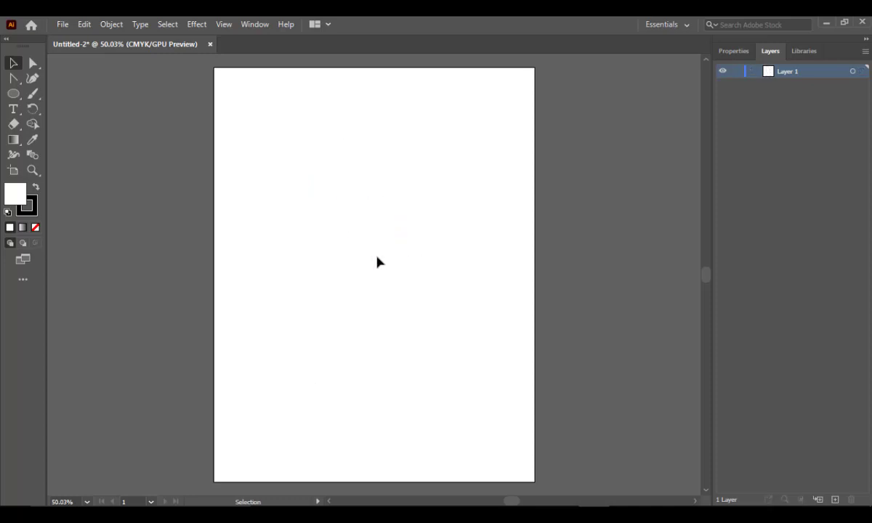